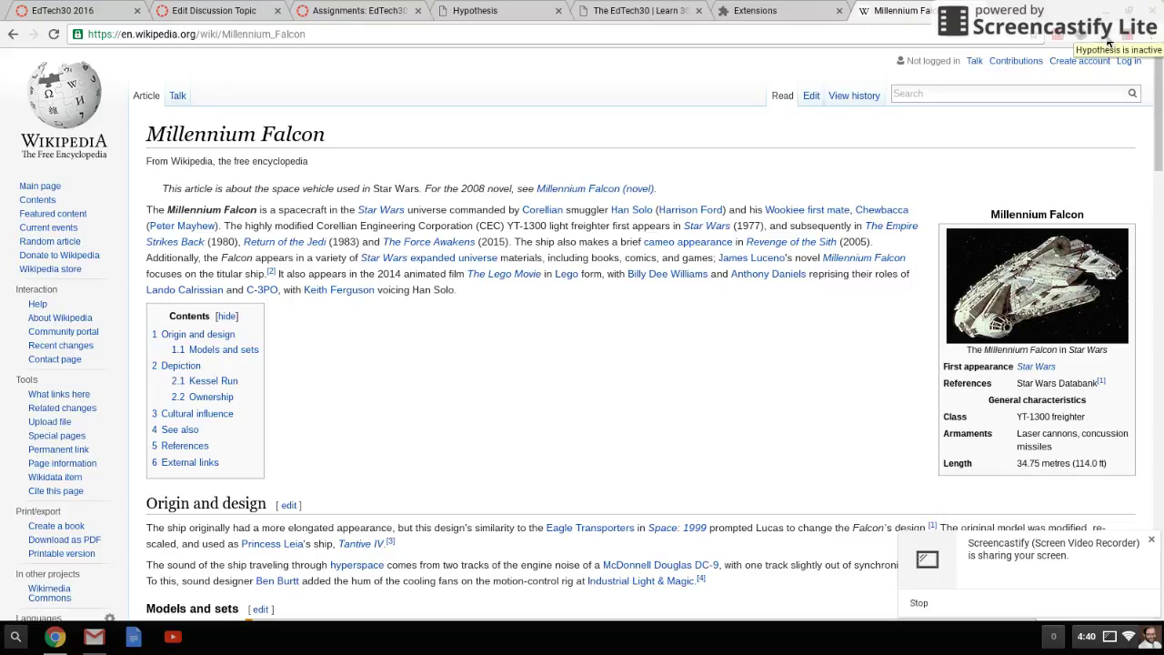
Step: Activate Hypothesis on the Millennium Falcon article, then expand and collapse its annotation sidebar
{"action": "key", "text": "ctrl+r"}
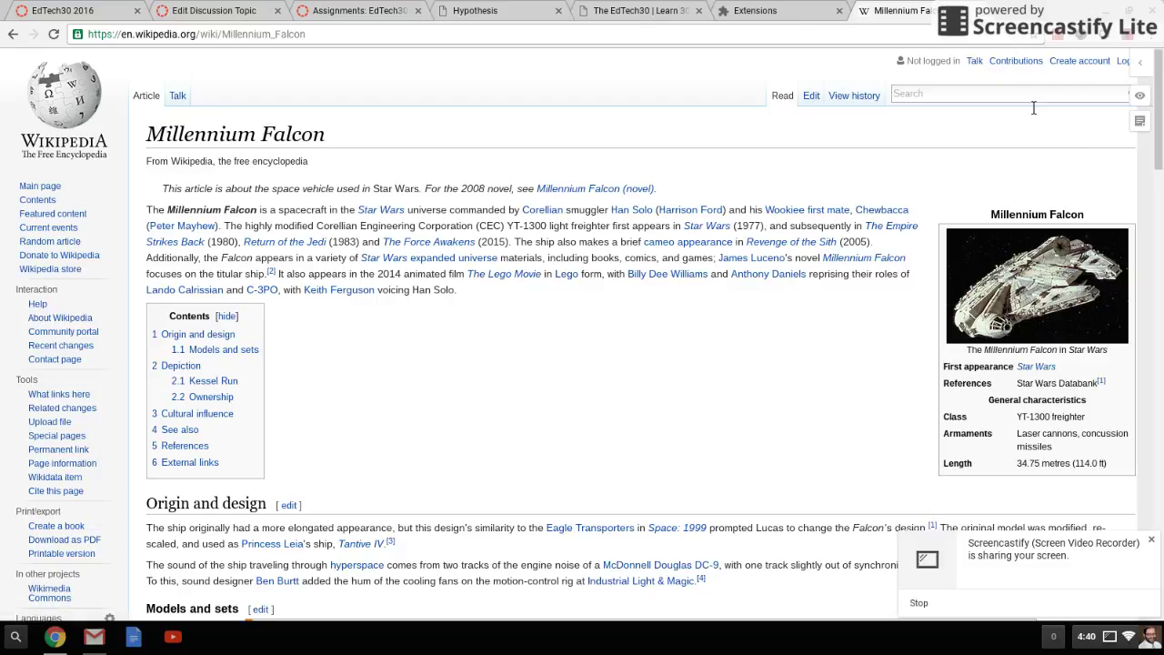
{"action": "left_click", "coordinate": [1140, 63]}
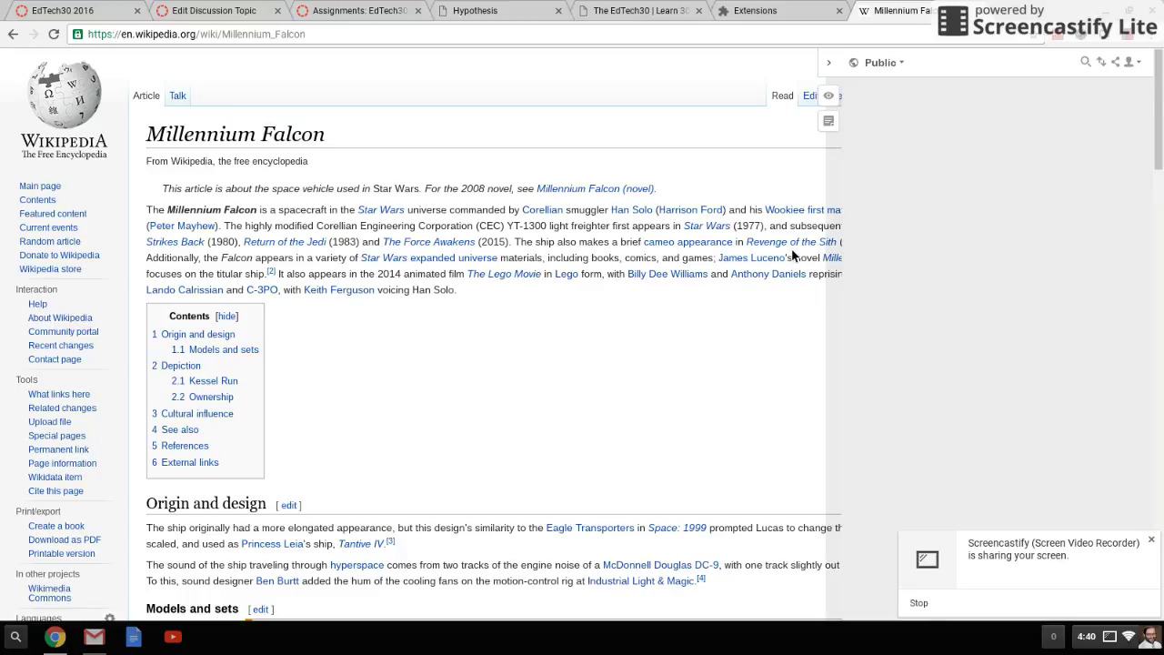
{"action": "left_click", "coordinate": [831, 65]}
Step: Annotate "Visually, the Millennium Falcon was represented by several models" under Models and sets with "I wonder how large the biggest model was?"
{"action": "scroll", "coordinate": [580, 230], "scroll_direction": "down", "scroll_amount": 4}
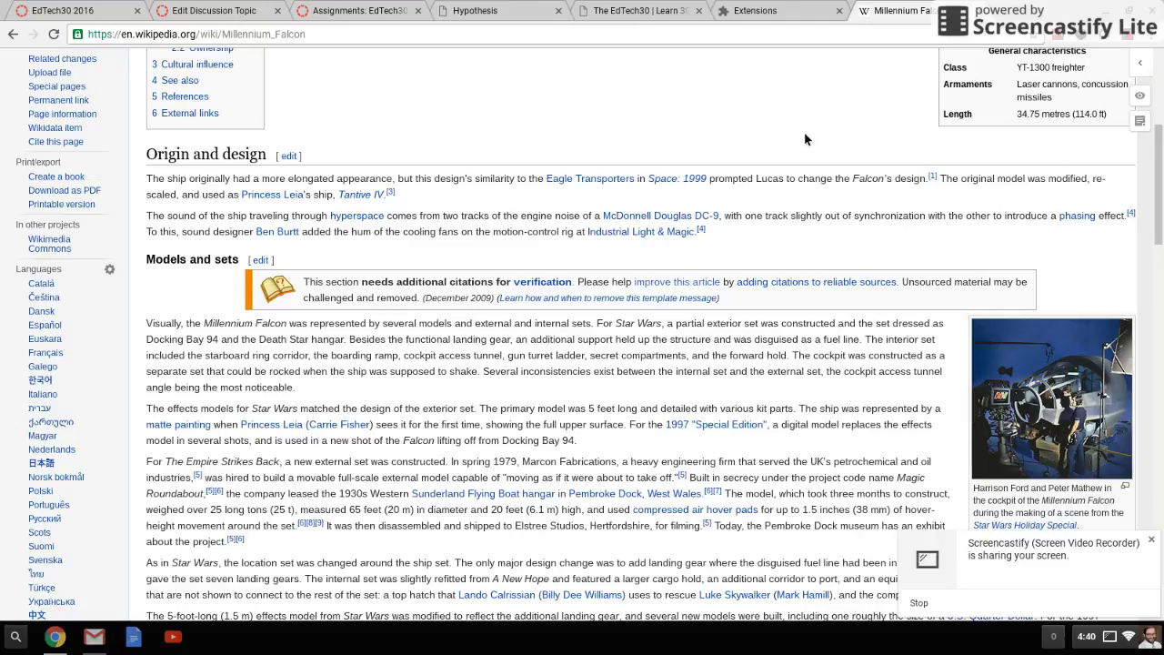
{"action": "left_click_drag", "start_coordinate": [145, 324], "coordinate": [459, 333]}
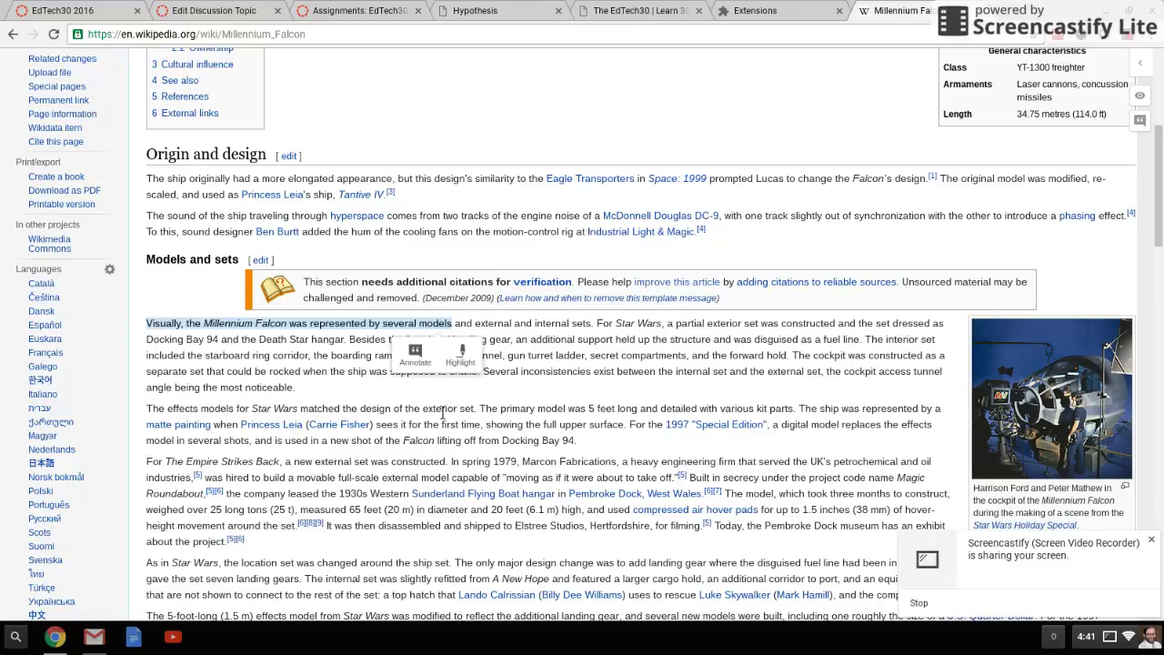
{"action": "left_click", "coordinate": [416, 353]}
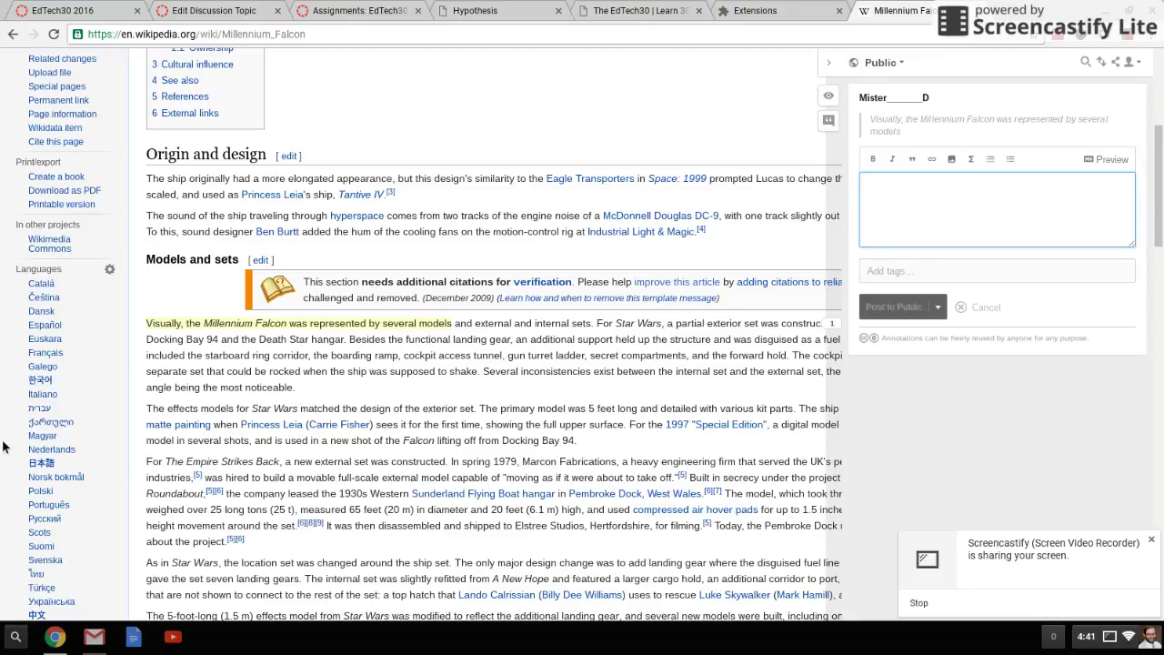
{"action": "type", "text": "son"}
{"action": "type", "text": "onder ho"}
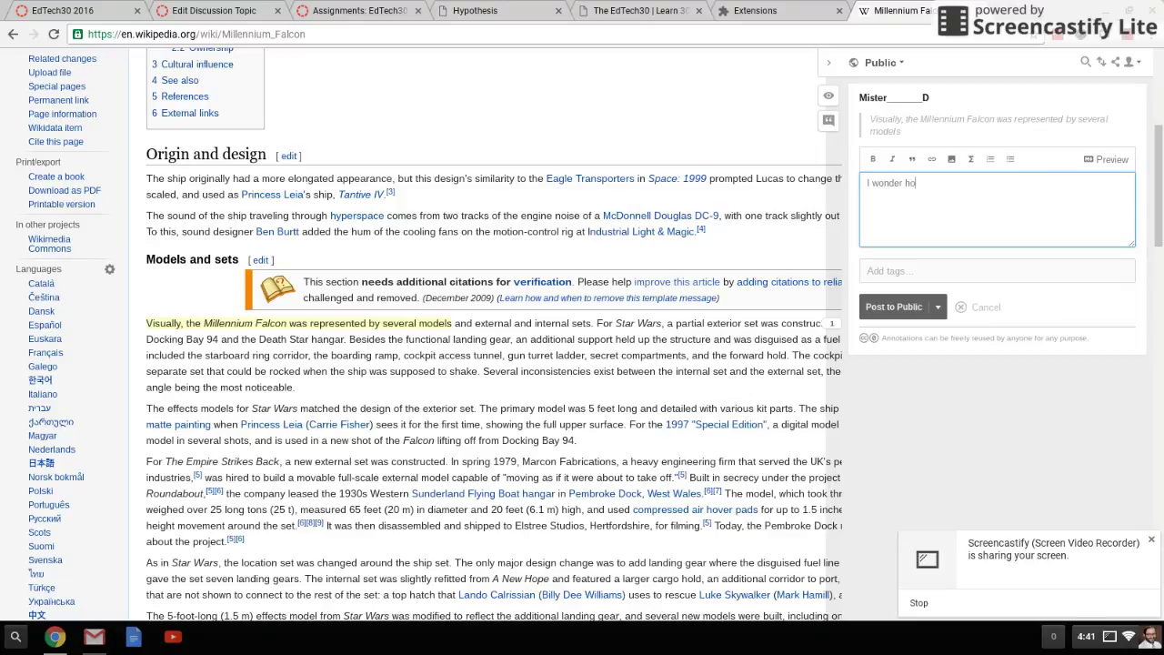
{"action": "type", "text": "w large the biggest model was?"}
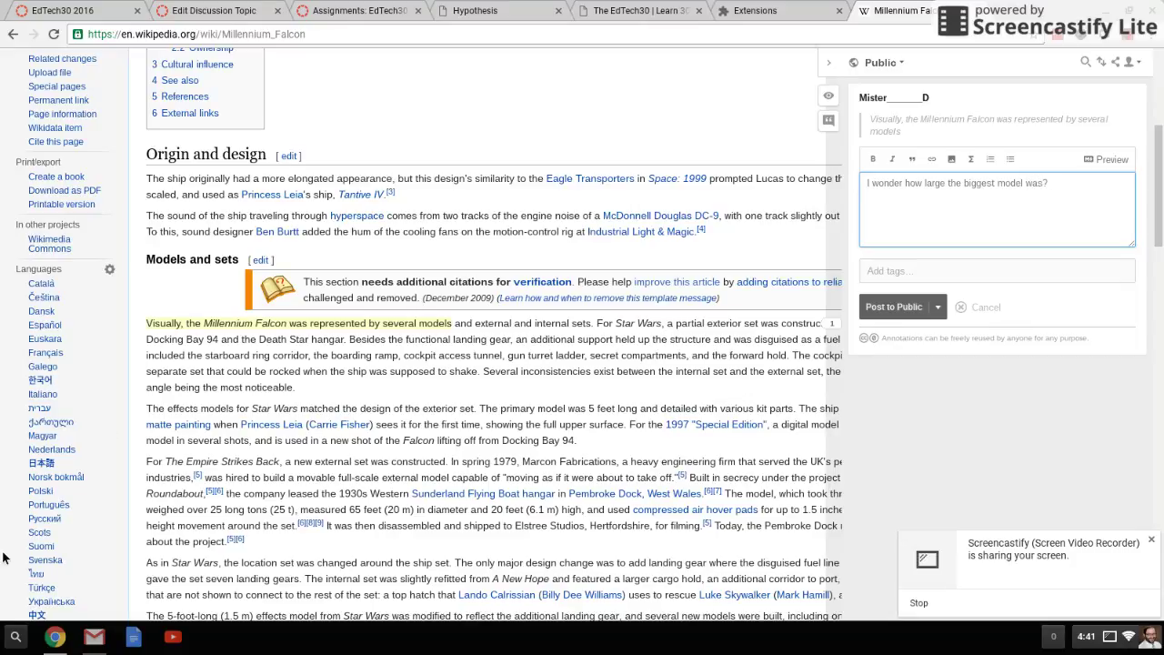
Step: Publish the annotation to Public and reopen it from its marker beside the article text
{"action": "left_click", "coordinate": [937, 310]}
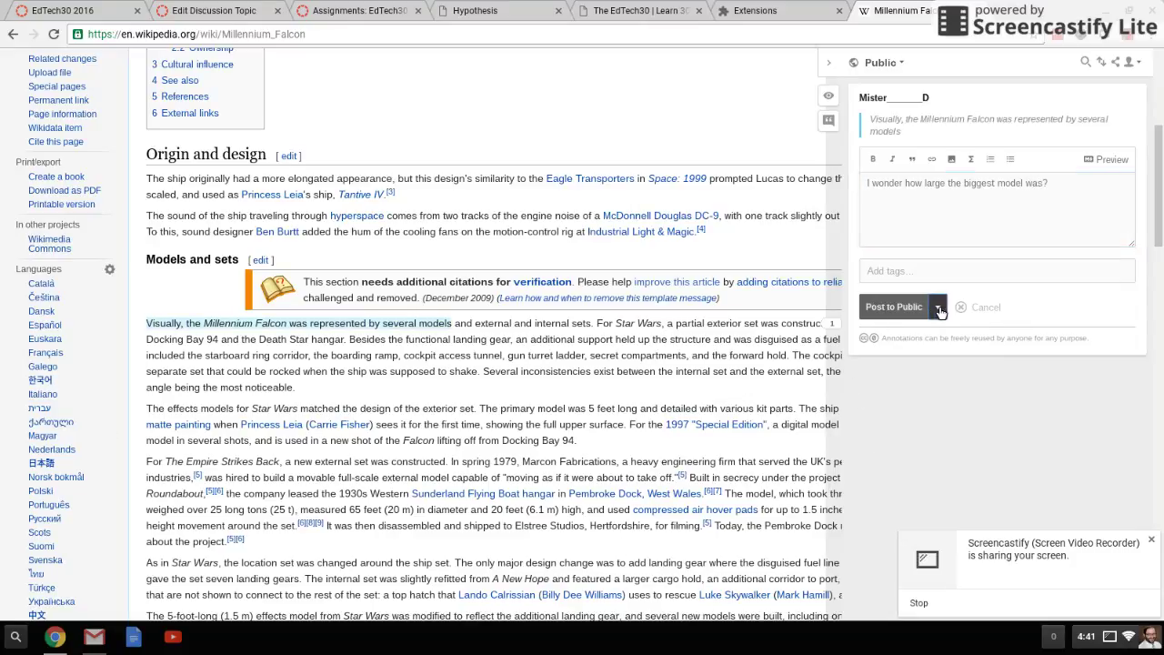
{"action": "left_click", "coordinate": [941, 338]}
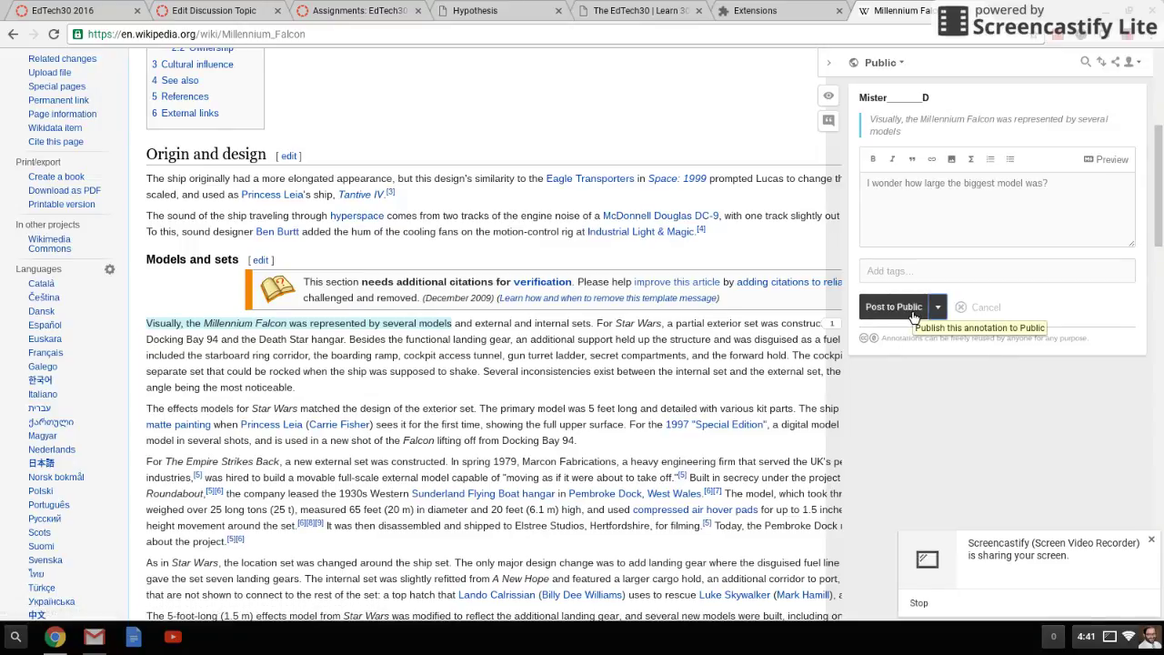
{"action": "left_click", "coordinate": [913, 312]}
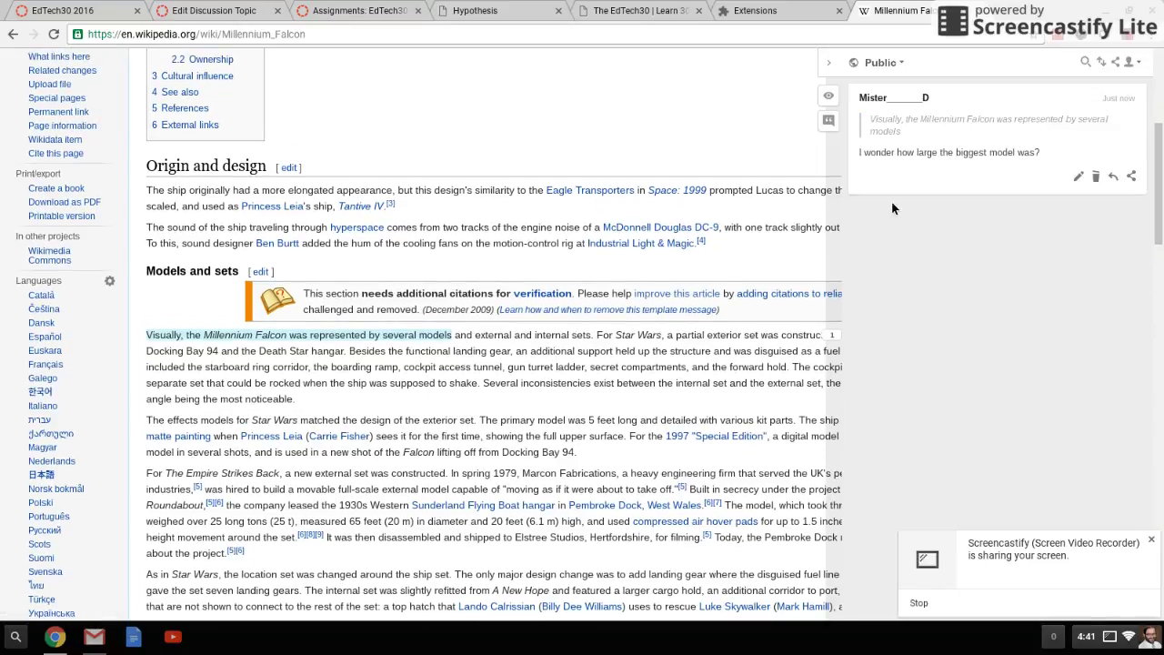
{"action": "left_click", "coordinate": [841, 65]}
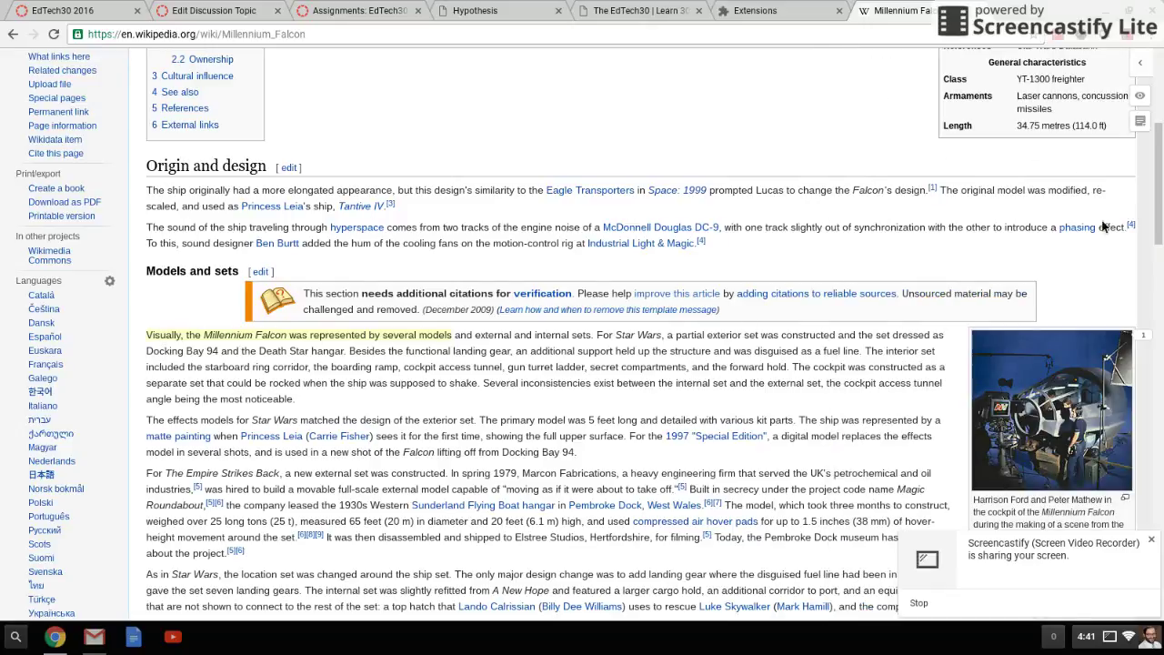
{"action": "left_click", "coordinate": [1148, 339]}
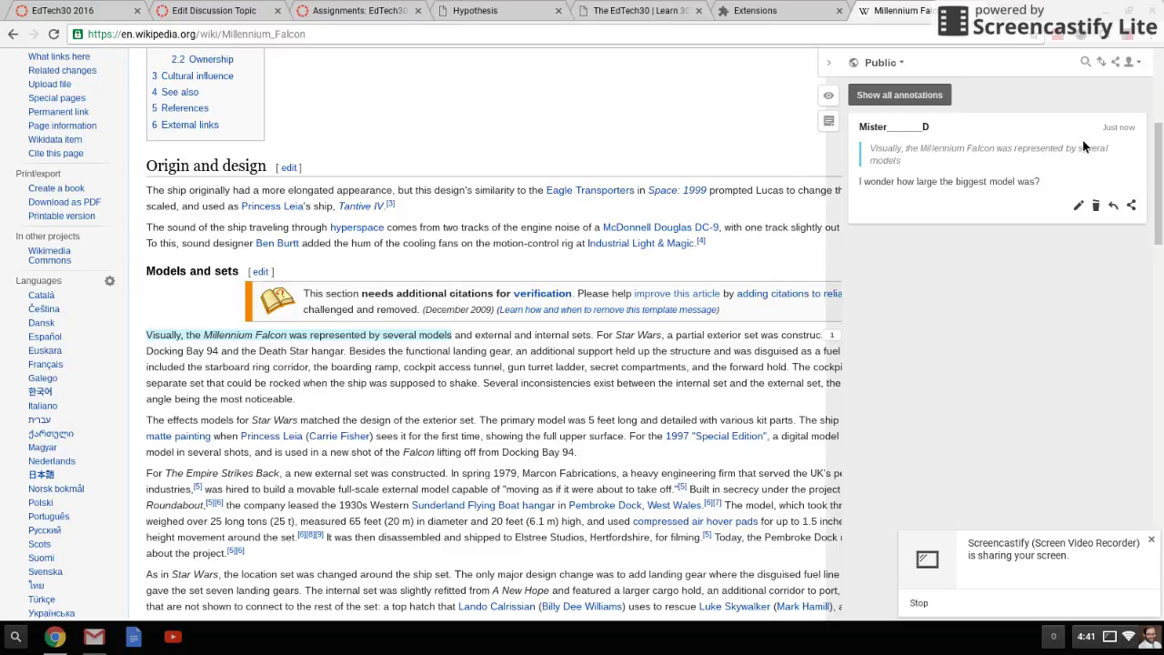
Step: Create a new Hypothesis group named EdTech30
{"action": "left_click", "coordinate": [907, 70]}
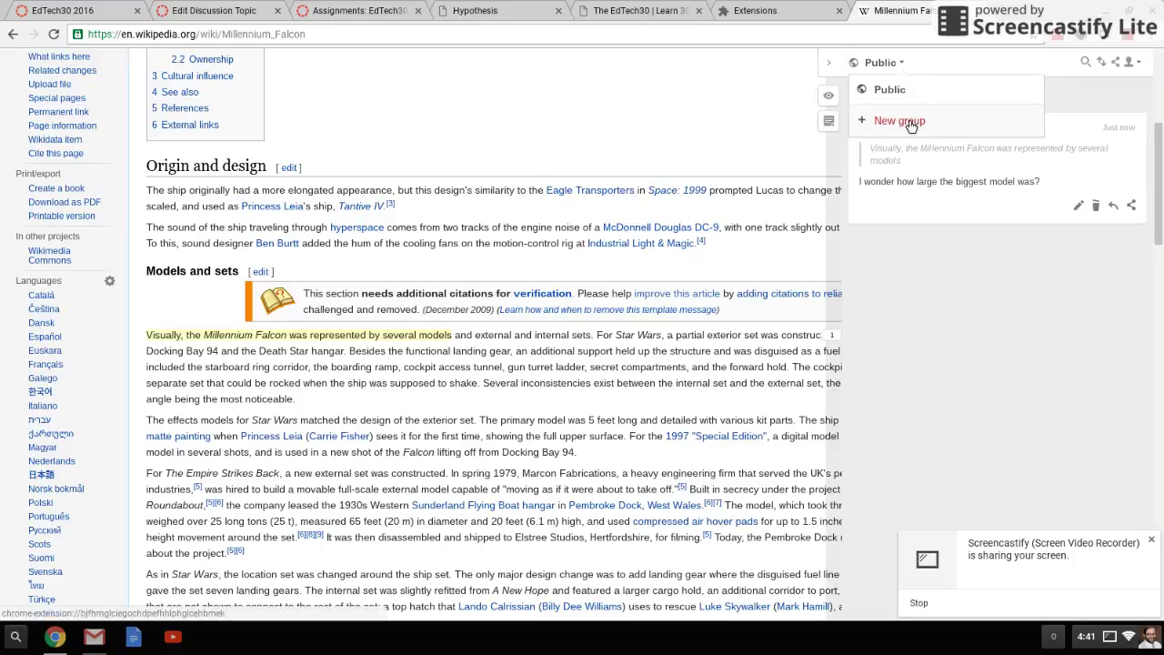
{"action": "left_click", "coordinate": [901, 120]}
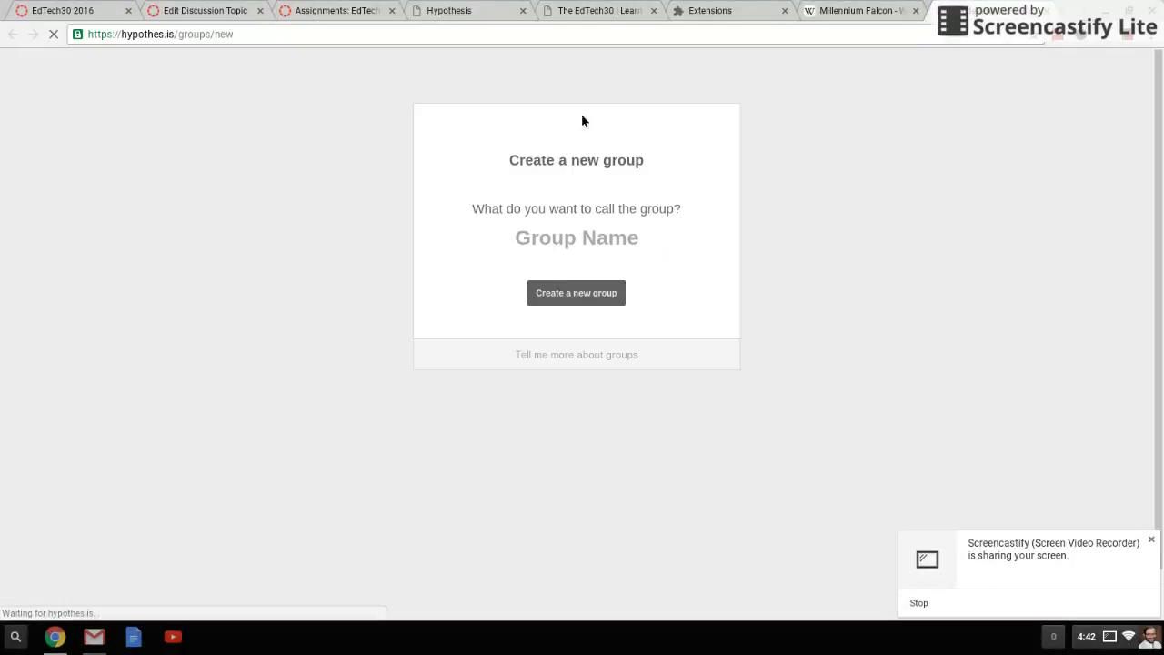
{"action": "type", "text": "EdTe"}
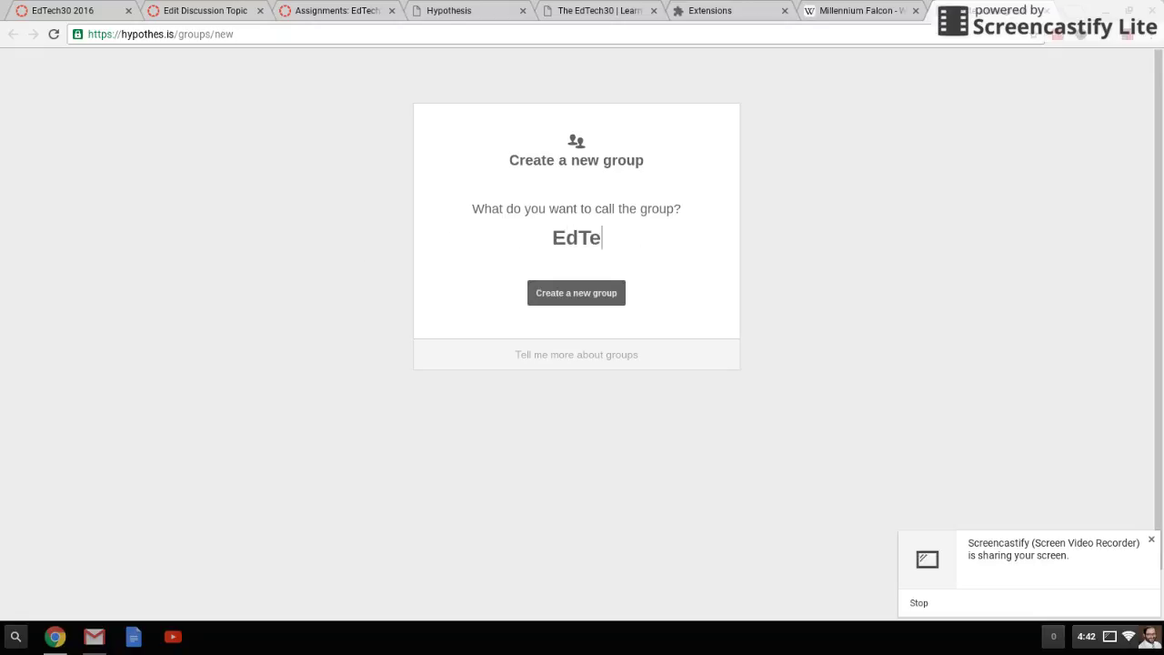
{"action": "type", "text": "ch30"}
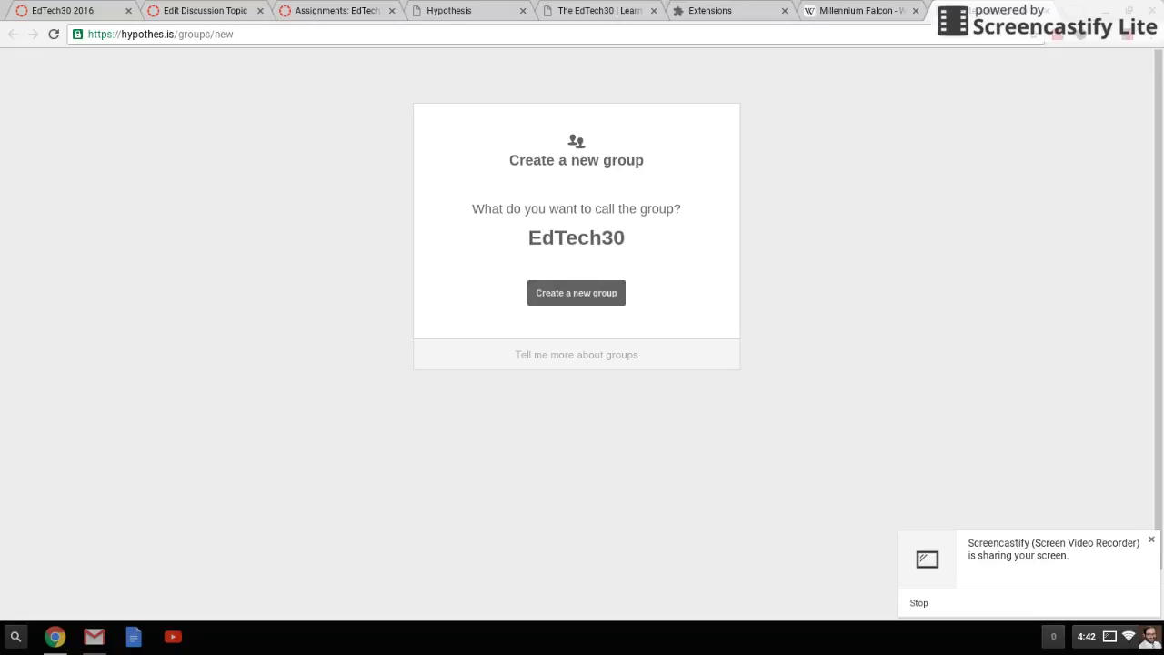
{"action": "left_click", "coordinate": [593, 292]}
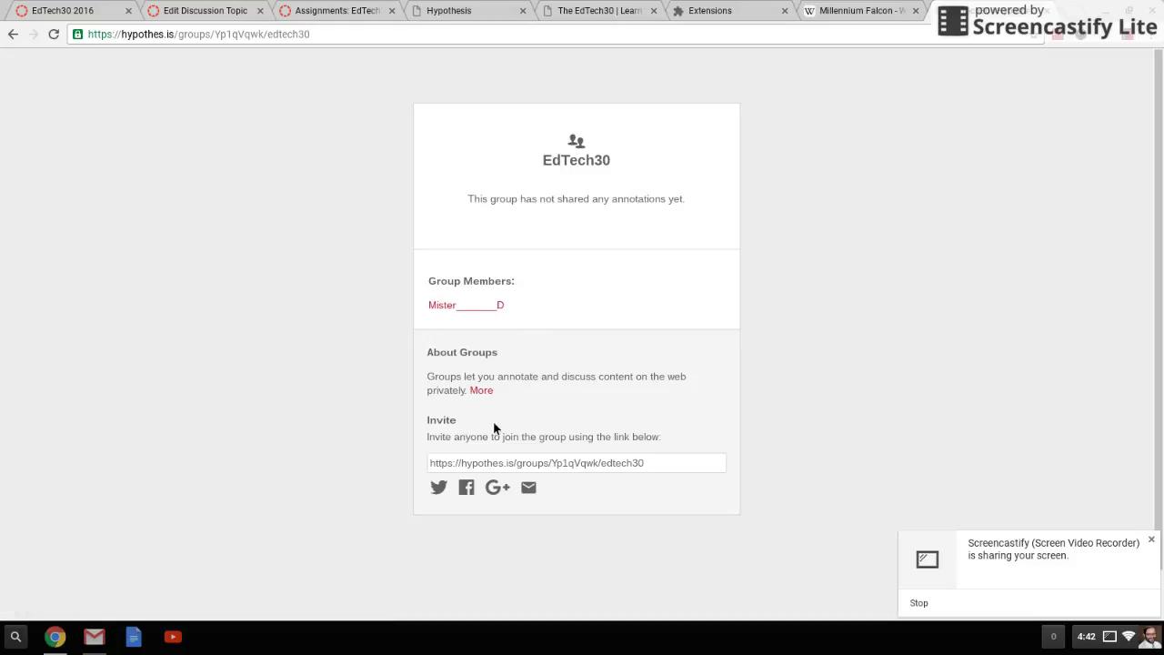
Step: Copy the EdTech30 group's invitation link
{"action": "left_click_drag", "start_coordinate": [677, 474], "coordinate": [416, 470]}
{"action": "right_click", "coordinate": [460, 466]}
{"action": "left_click", "coordinate": [507, 229]}
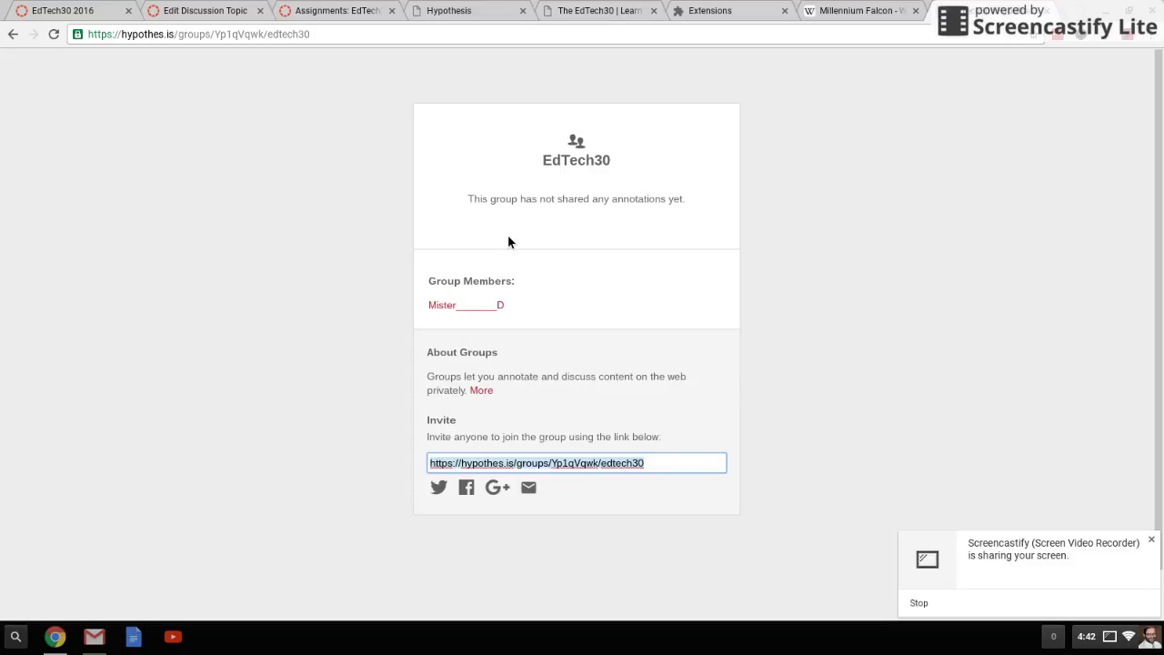
Step: Return to the Millennium Falcon article and switch the annotation group from Public to EdTech30
{"action": "left_click", "coordinate": [826, 11]}
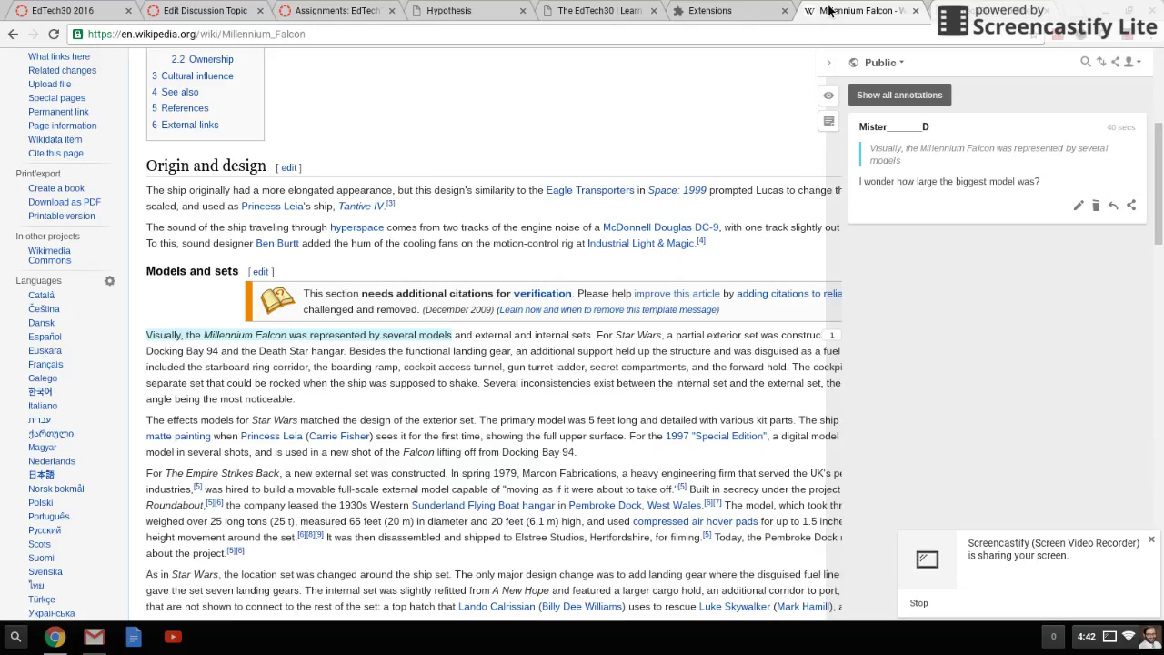
{"action": "left_click", "coordinate": [901, 66]}
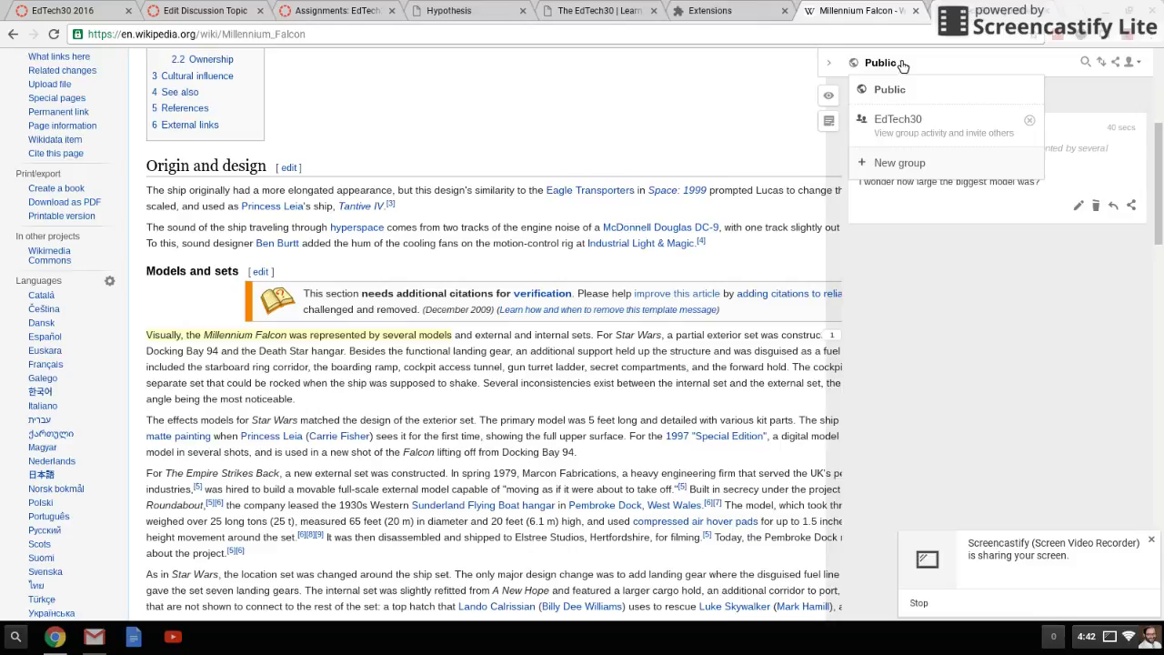
{"action": "left_click", "coordinate": [893, 125]}
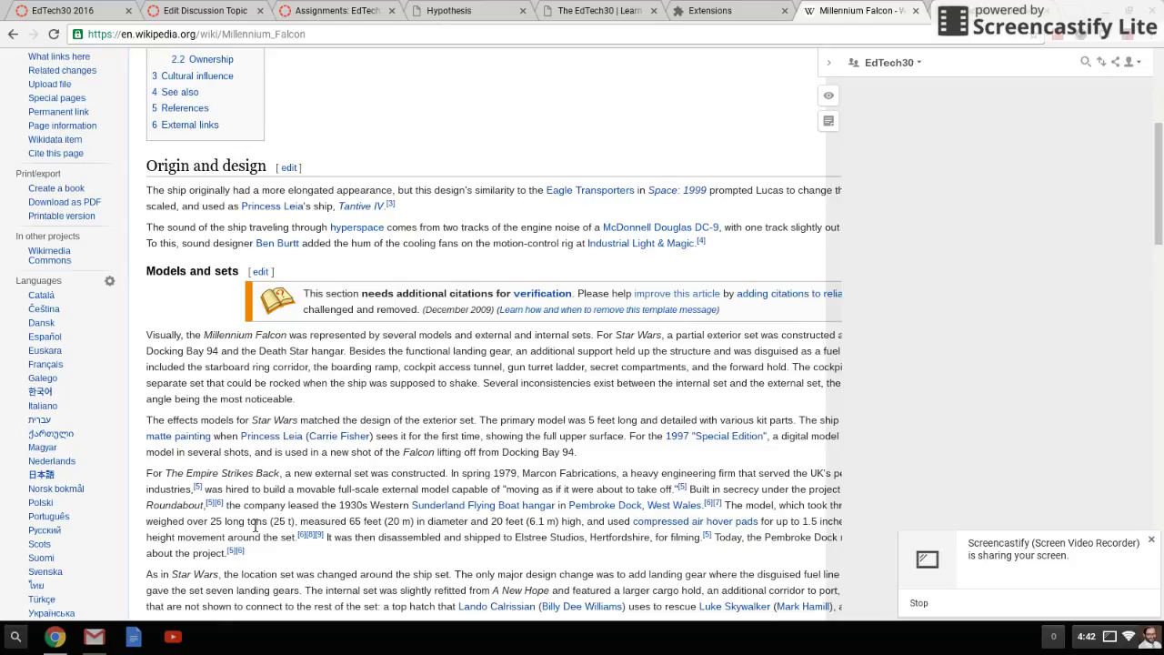
Step: Annotate "25 long tons" with "Boy, that's a lot!", post it to EdTech30 and collapse the sidebar
{"action": "left_click_drag", "start_coordinate": [267, 524], "coordinate": [210, 524]}
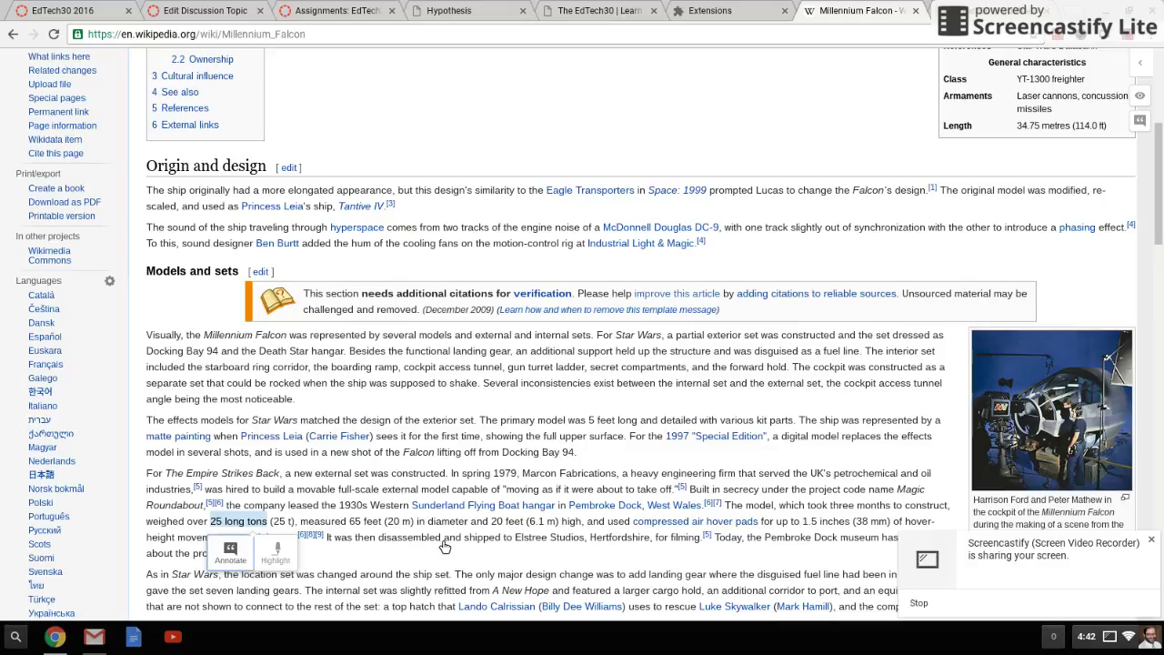
{"action": "left_click", "coordinate": [230, 550]}
{"action": "type", "text": "Boy, that's a lot!"}
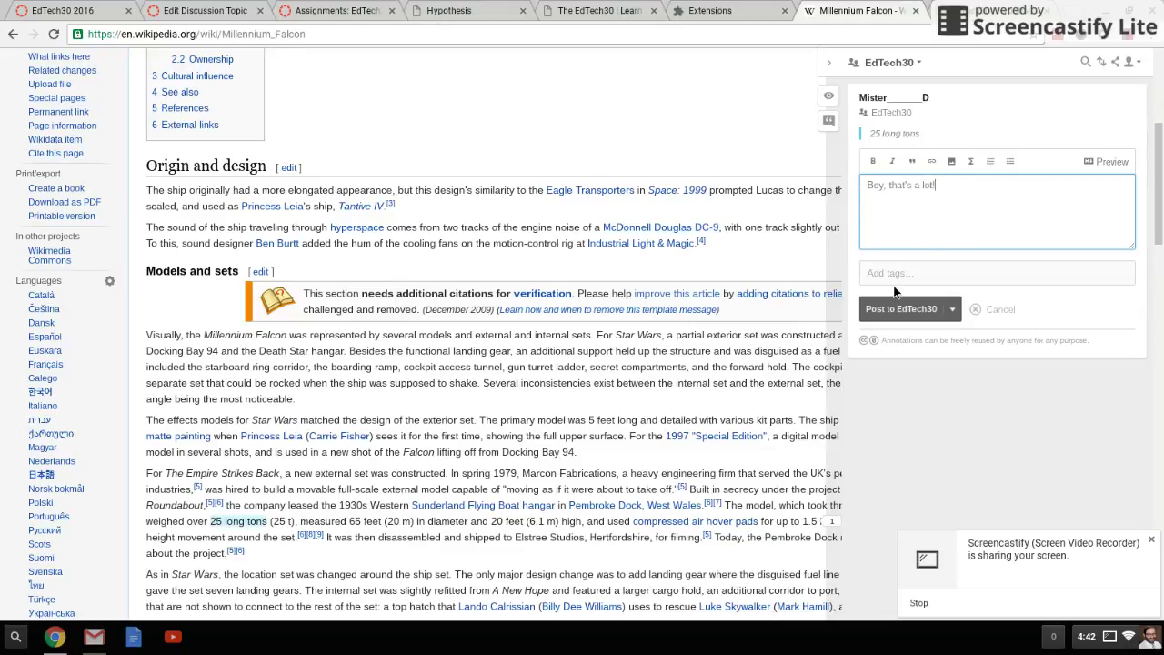
{"action": "left_click", "coordinate": [910, 309]}
{"action": "scroll", "coordinate": [919, 176], "scroll_direction": "down", "scroll_amount": 2}
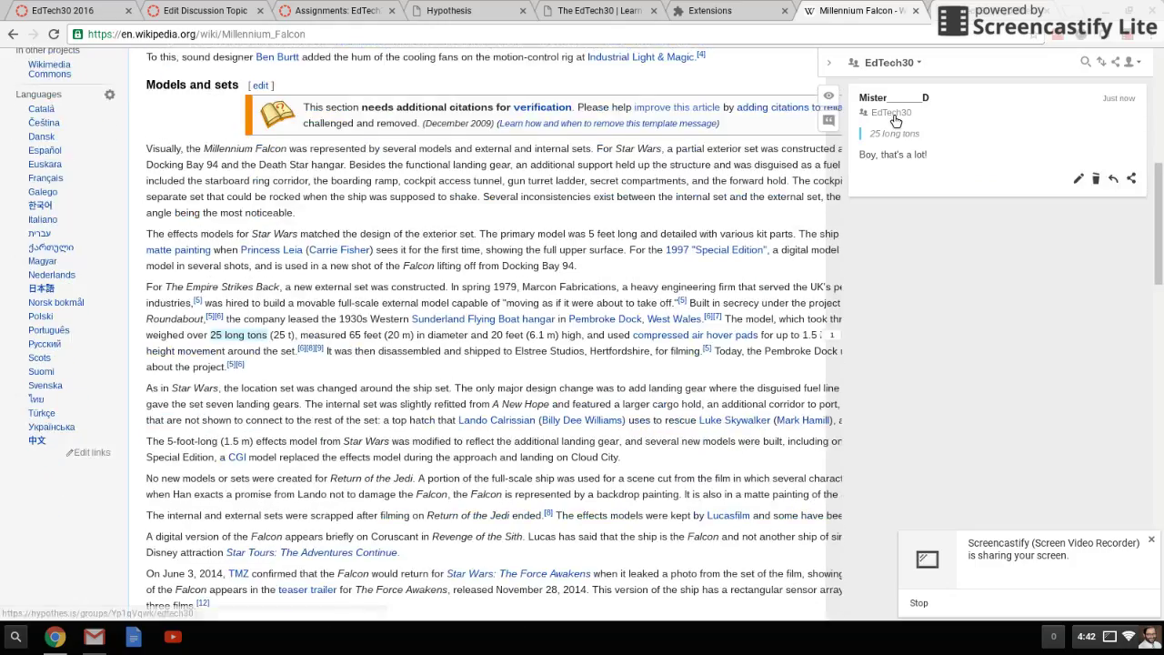
{"action": "left_click", "coordinate": [828, 63]}
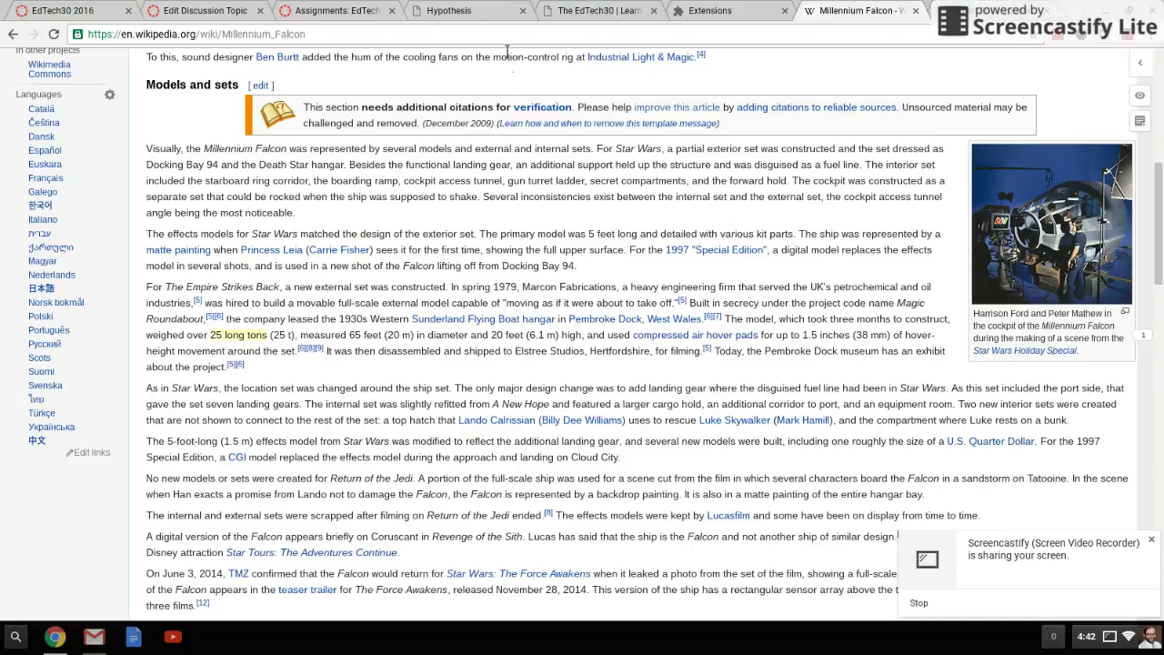
Step: Dismiss the LastPass prompt on the Hypothesis stream page and go back one page in its history
{"action": "left_click", "coordinate": [486, 15]}
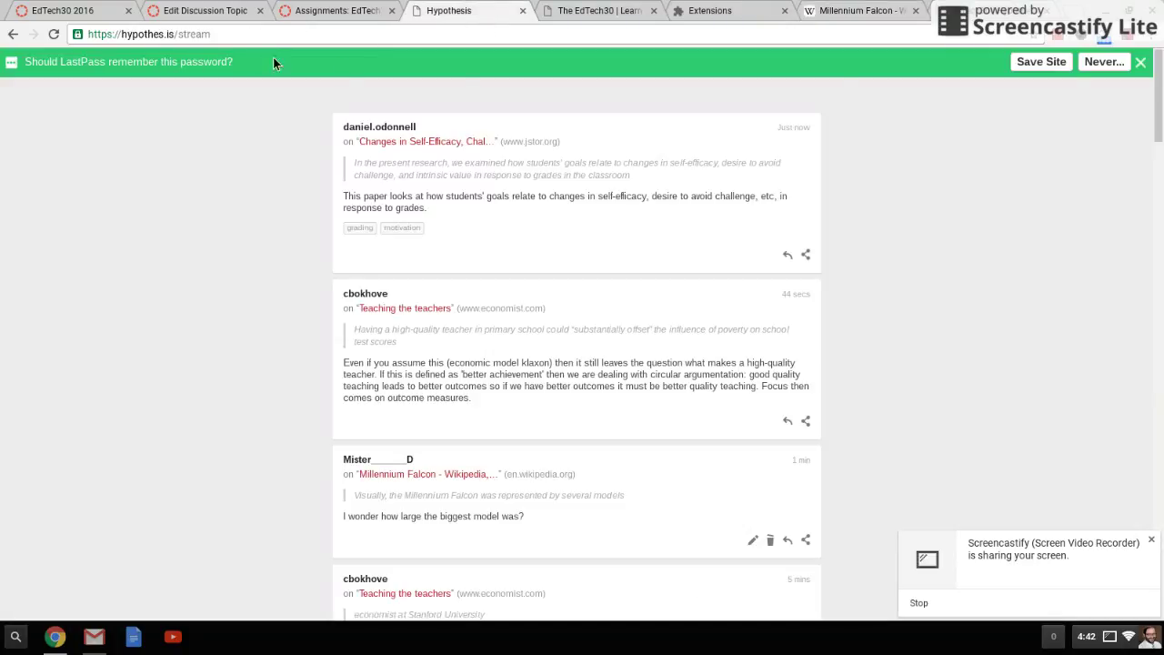
{"action": "left_click", "coordinate": [1141, 61]}
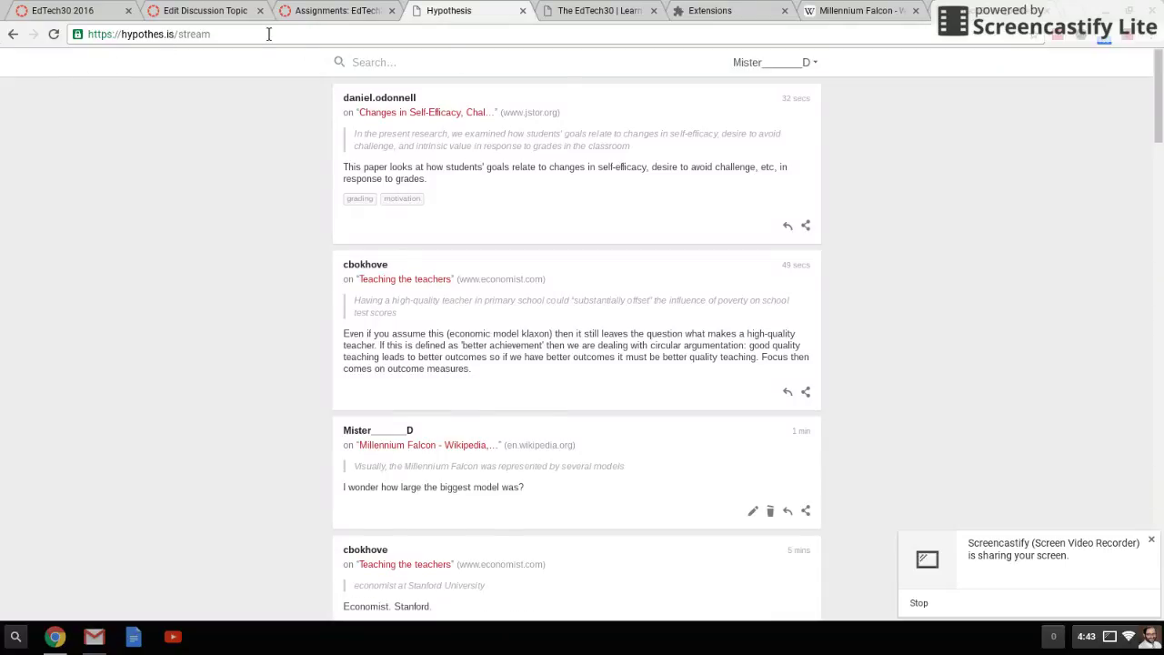
{"action": "left_click", "coordinate": [11, 37]}
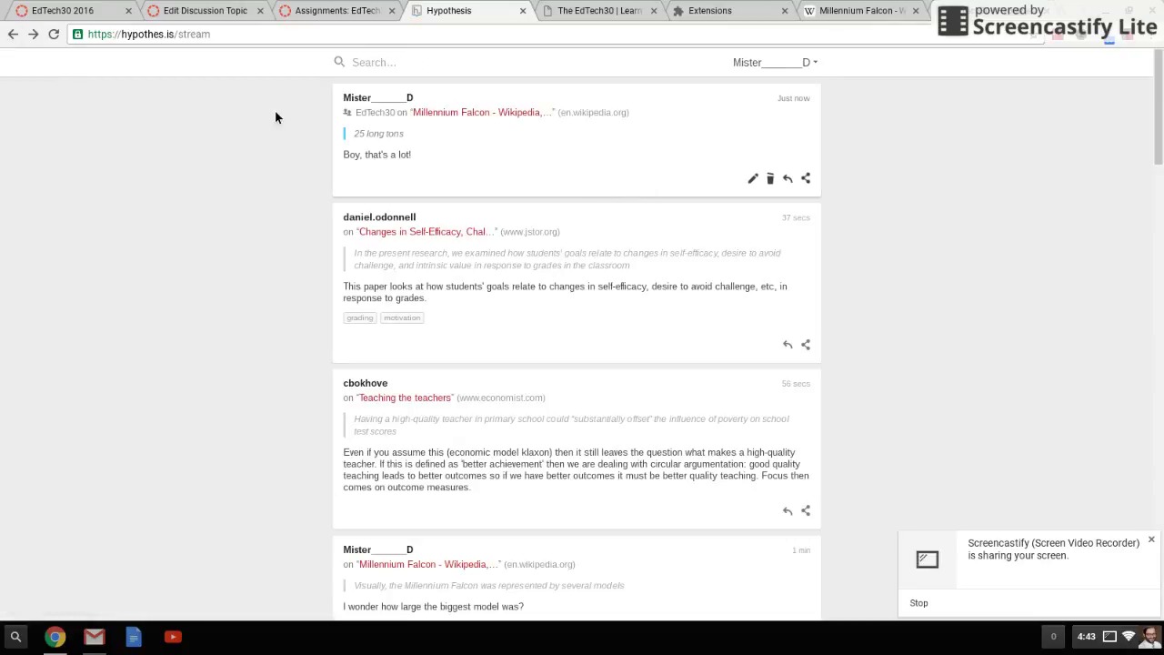
Step: Sign out of the Hypothesis account on the stream page
{"action": "left_click", "coordinate": [820, 66]}
{"action": "left_click", "coordinate": [798, 216]}
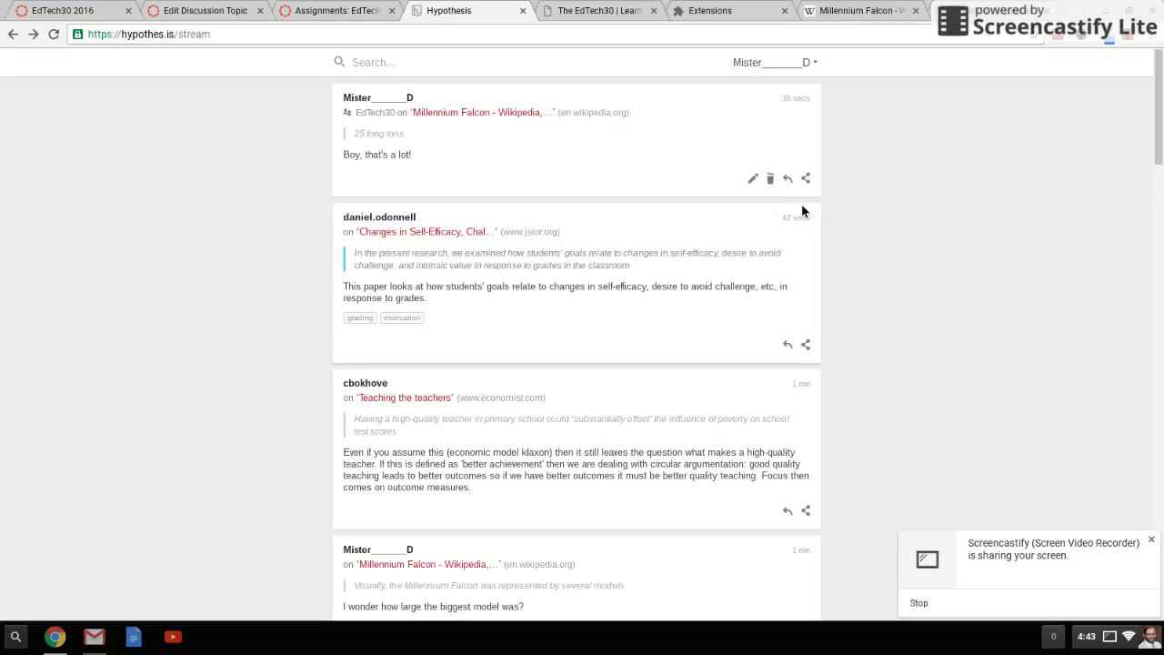
{"action": "left_click", "coordinate": [816, 62]}
{"action": "left_click", "coordinate": [755, 207]}
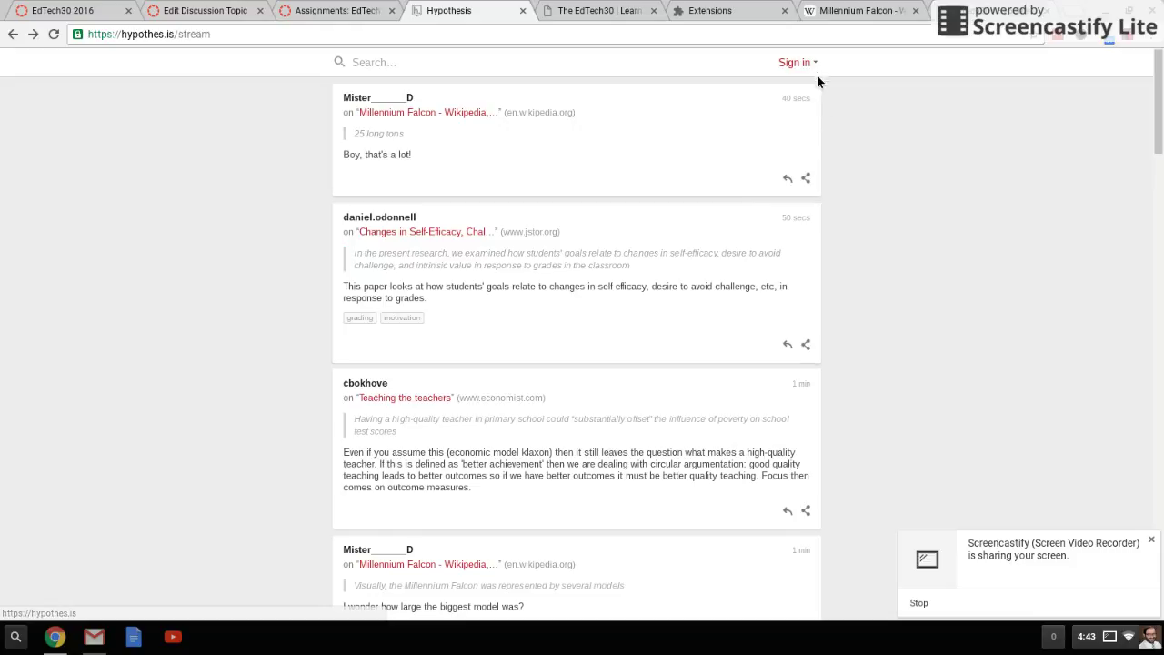
Step: Go to the Hypothesis home page by removing "stream" from the page address
{"action": "left_click_drag", "start_coordinate": [178, 37], "coordinate": [320, 43]}
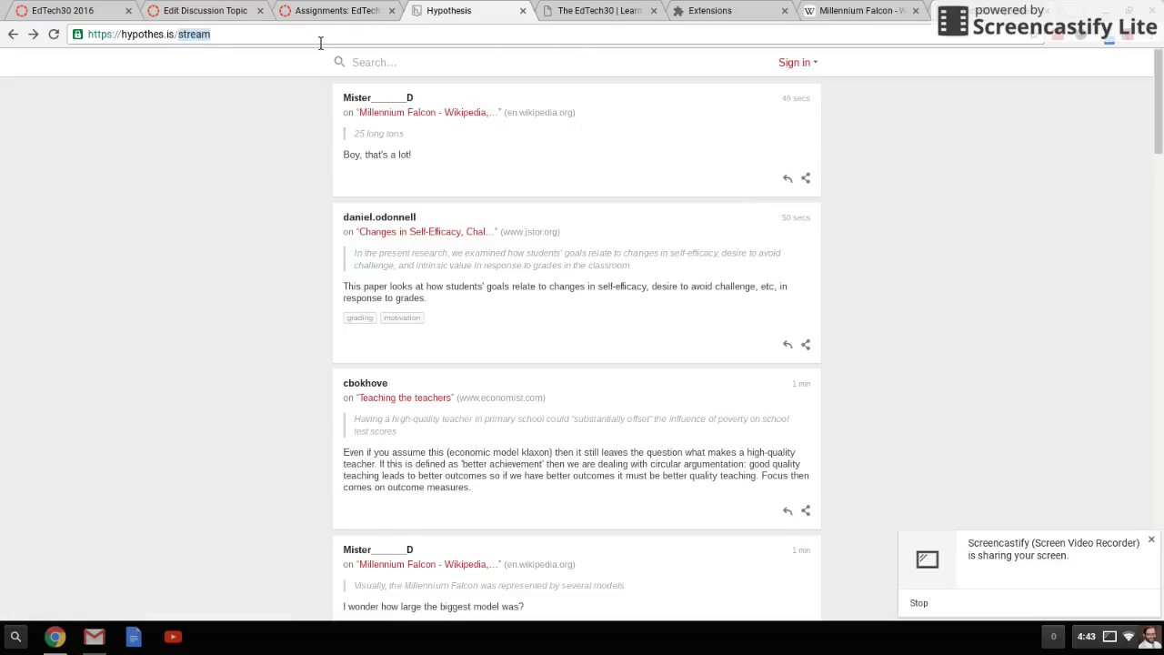
{"action": "key", "text": "BackSpace"}
{"action": "key", "text": "Return"}
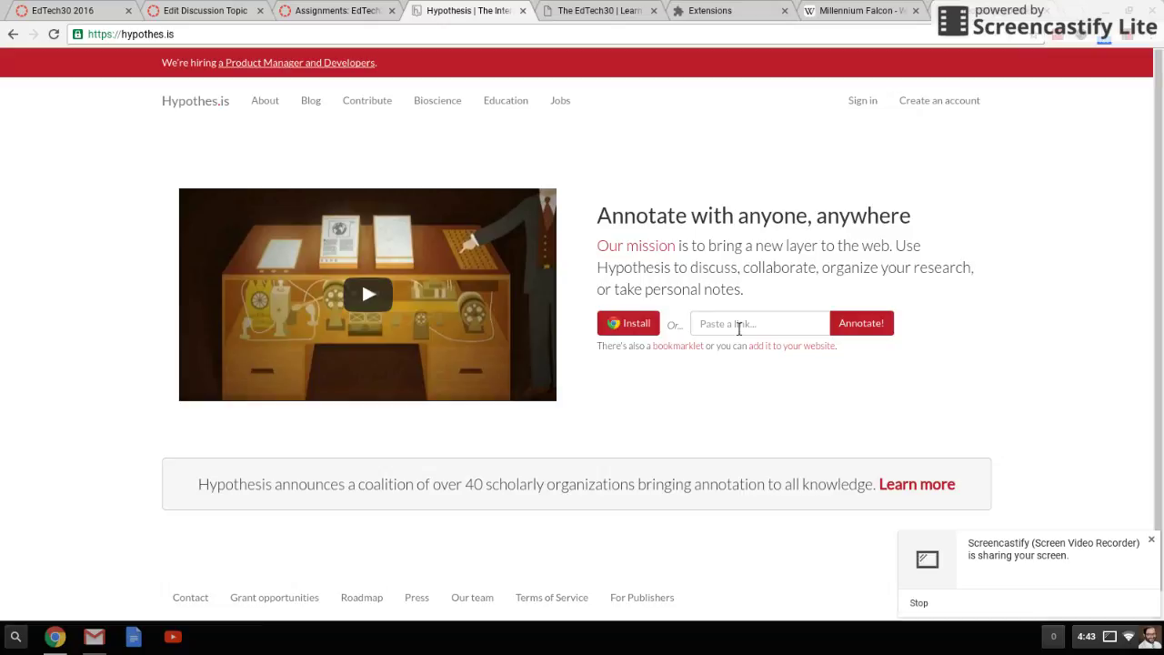
Step: Load edtech30.org for annotation through the paste-a-link option on the Hypothesis home page
{"action": "left_click", "coordinate": [737, 328]}
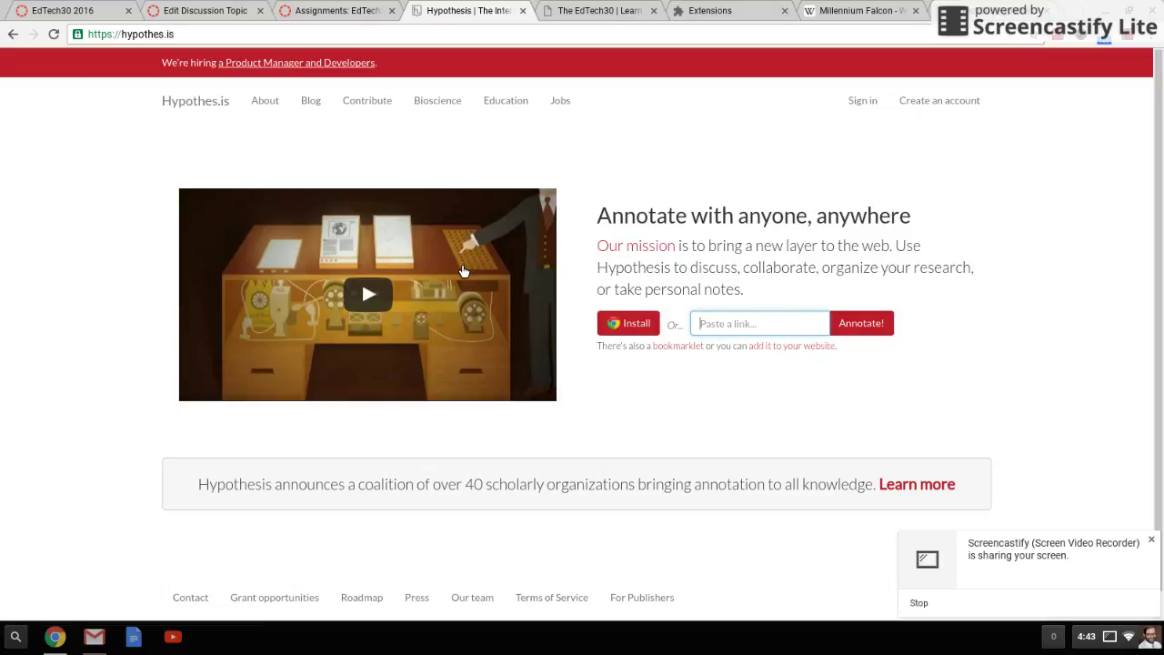
{"action": "type", "text": "edtech30.org"}
{"action": "left_click", "coordinate": [879, 328]}
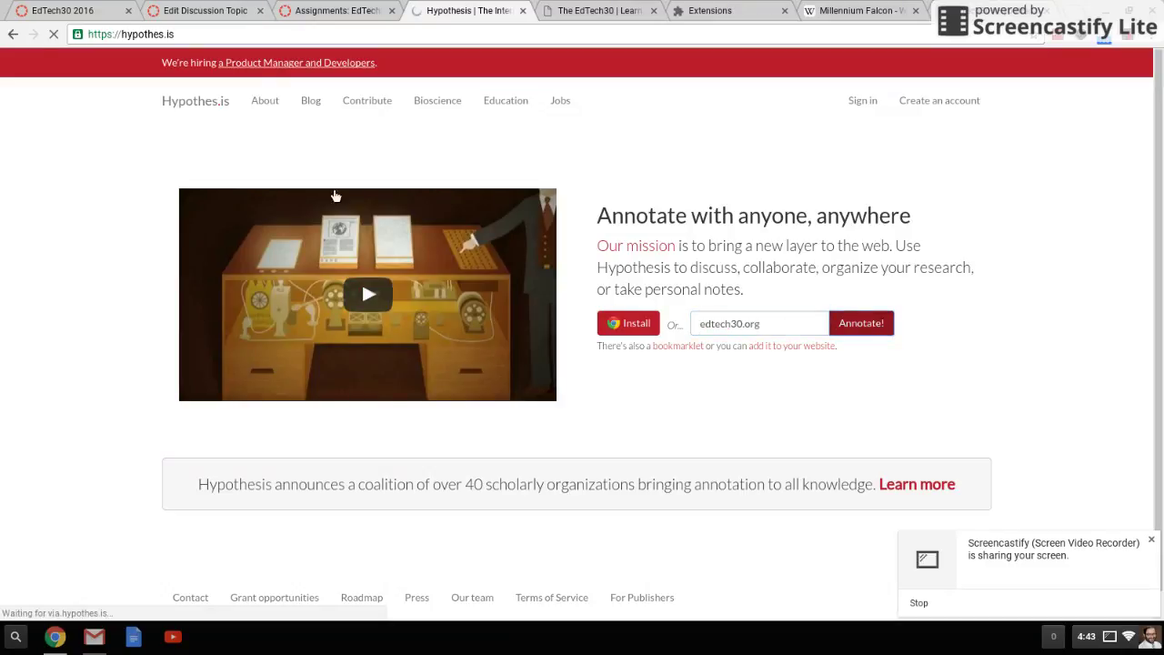